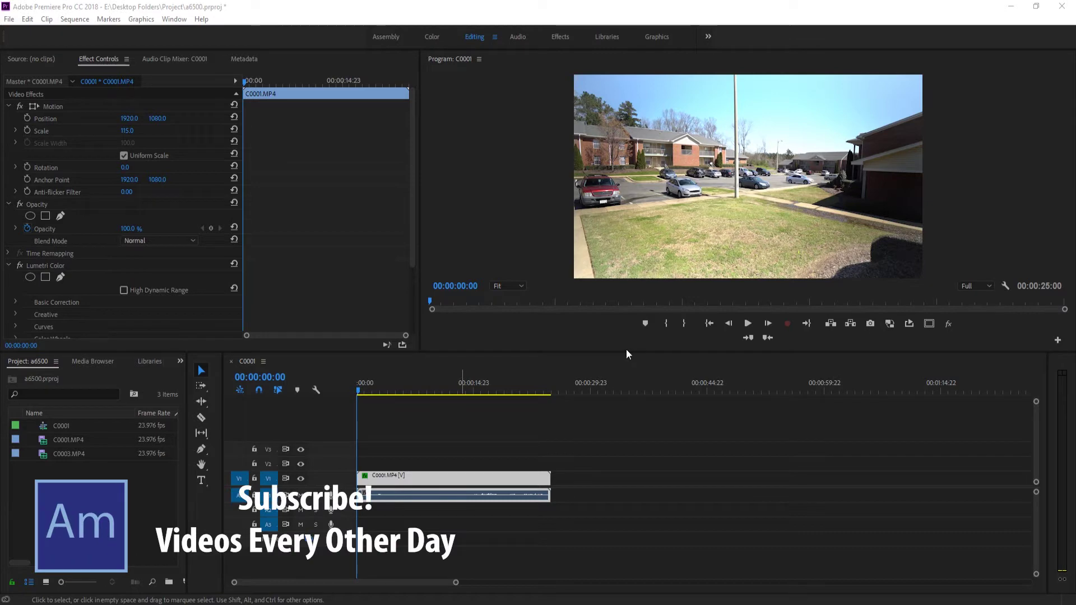
Step: Enlarge the monitor area, compare the clip at scale 100 without Lumetri, then restore scale 115
drag(627, 352, 614, 449)
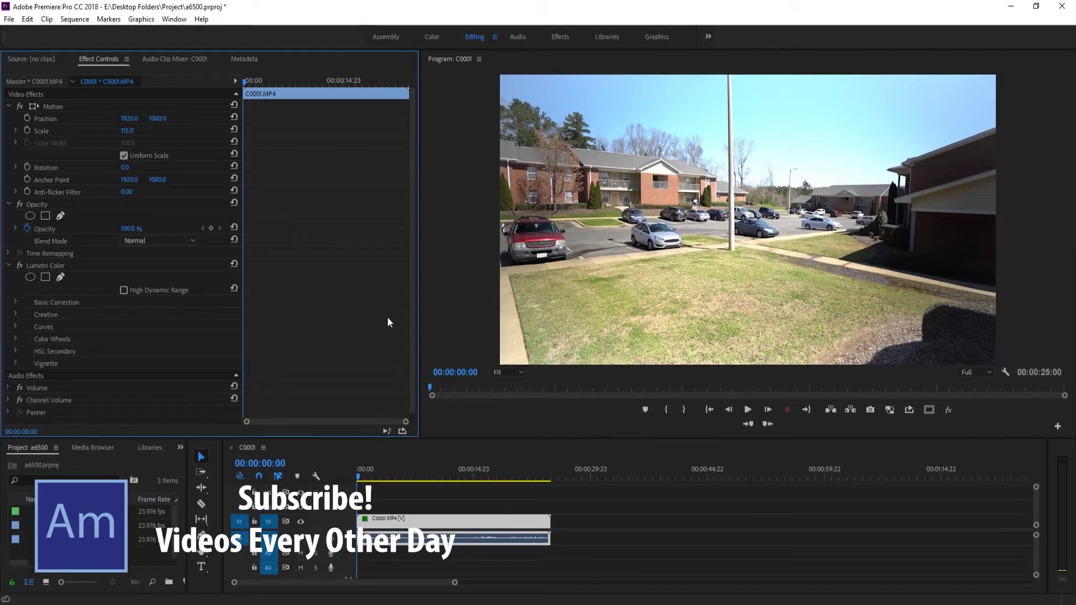
click(233, 129)
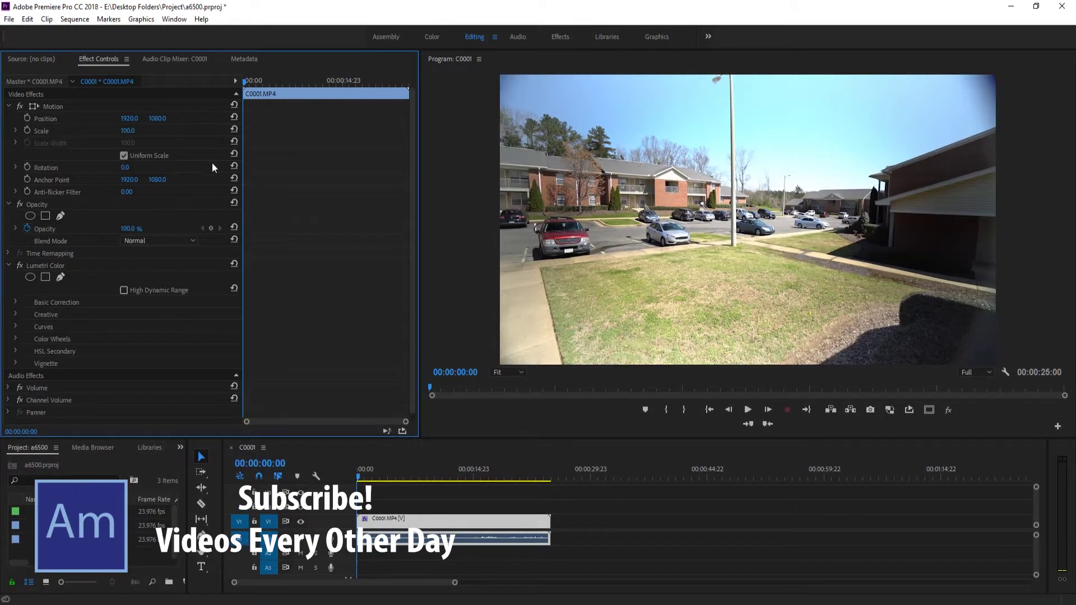
click(20, 265)
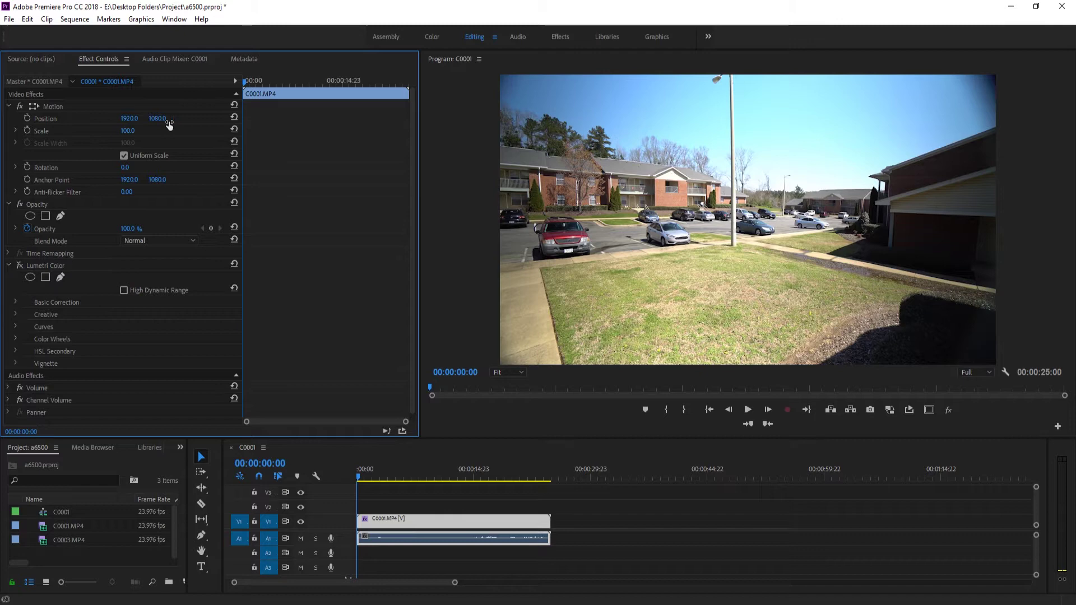
drag(128, 131, 137, 131)
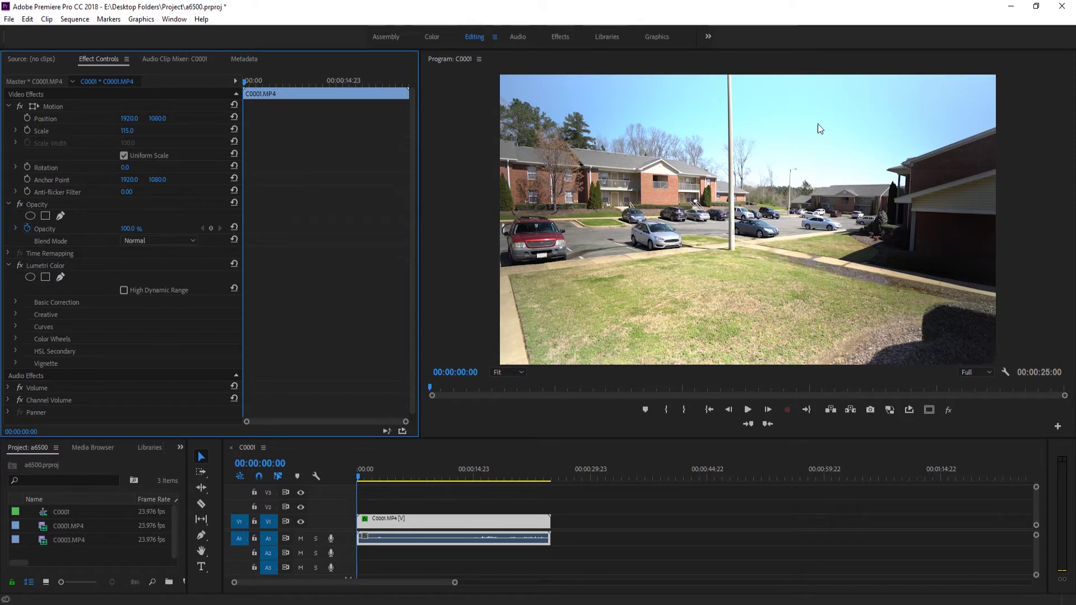
drag(395, 474, 435, 476)
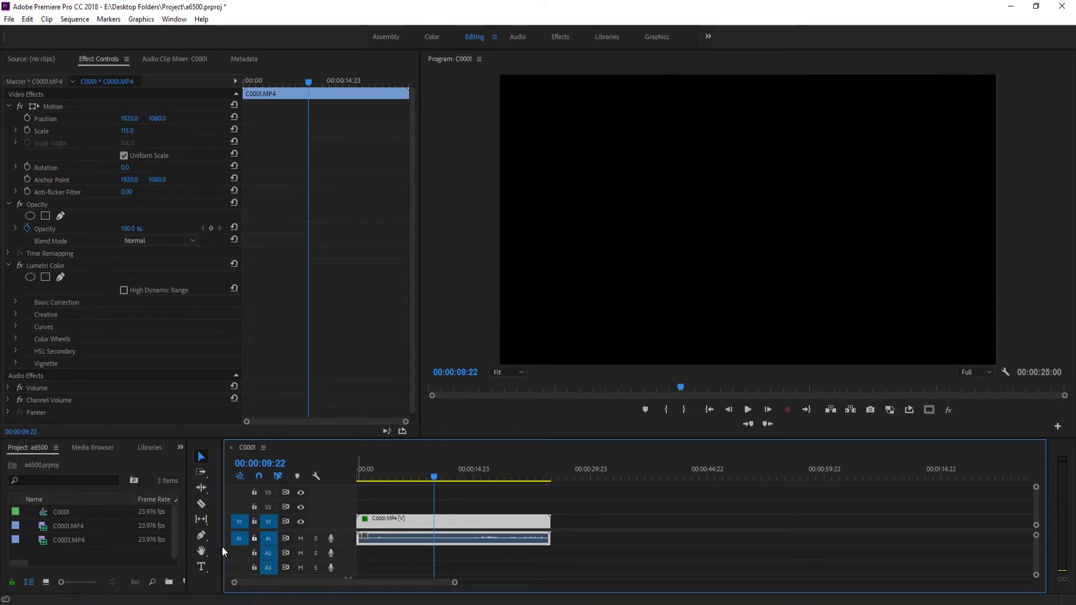
Step: Place a fresh copy of C0001.MP4 on V1/A1 and select it for Effect Controls
drag(62, 529, 351, 523)
drag(396, 470, 419, 463)
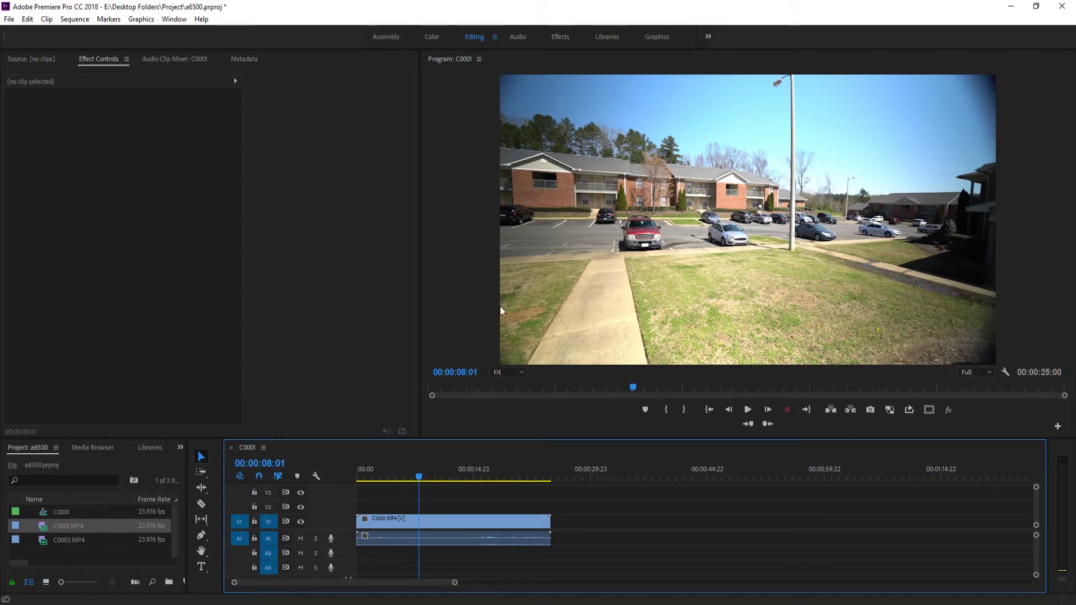
click(399, 520)
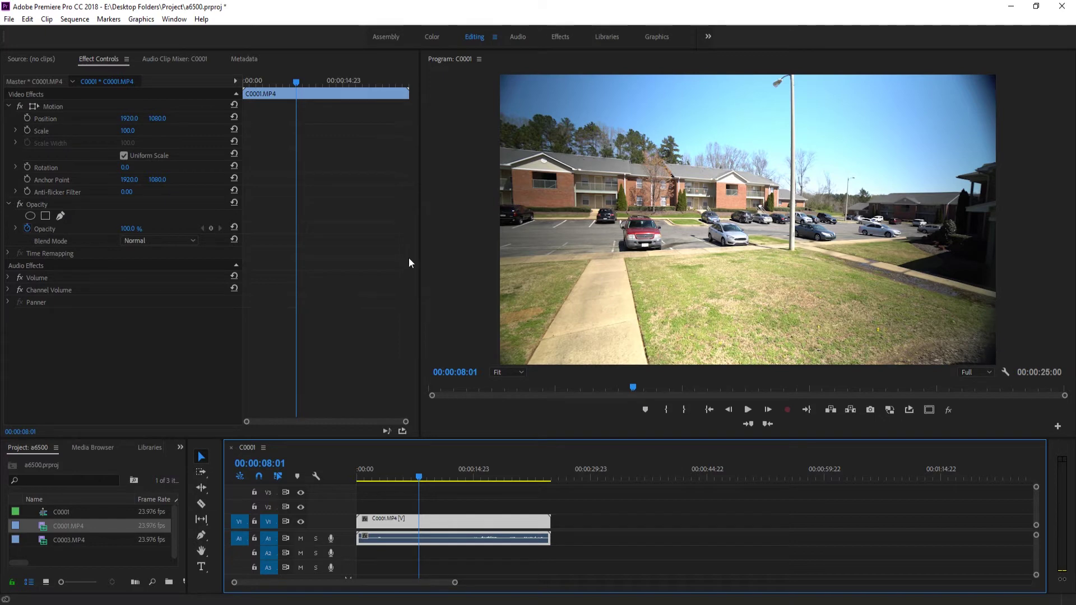
Step: Try clip Scale values of about 111, then 115, 112, 107 and 108
drag(127, 131, 135, 127)
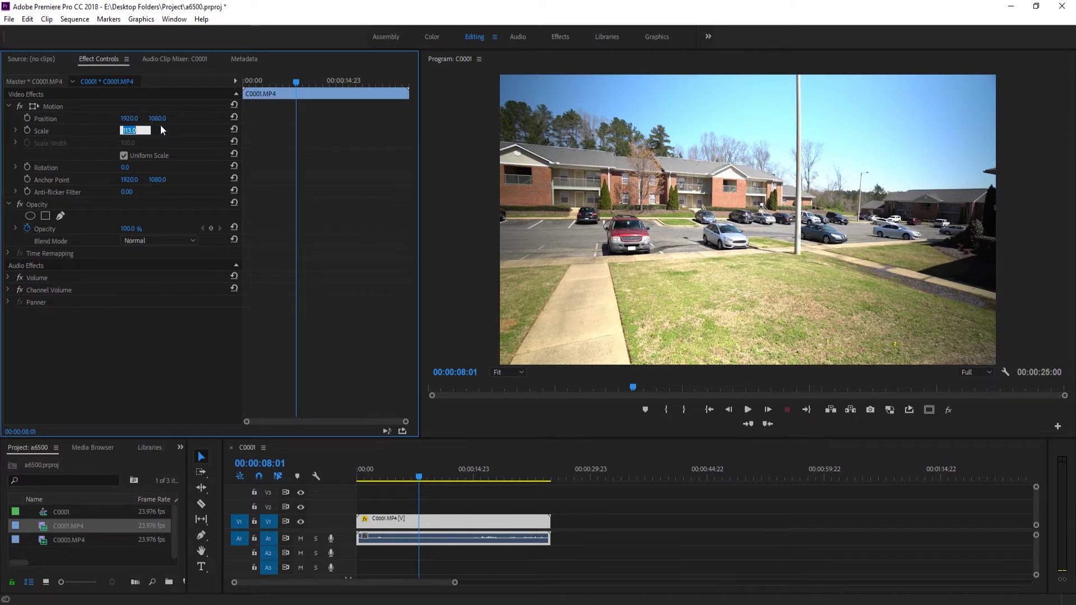
text(115)
key(Return)
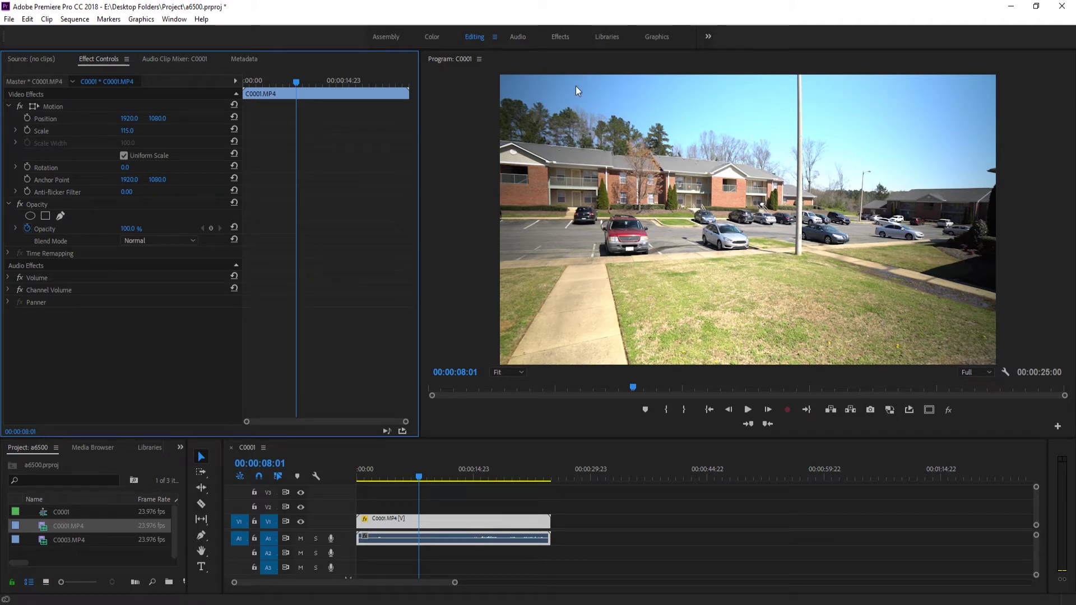
click(128, 131)
text(112)
key(Return)
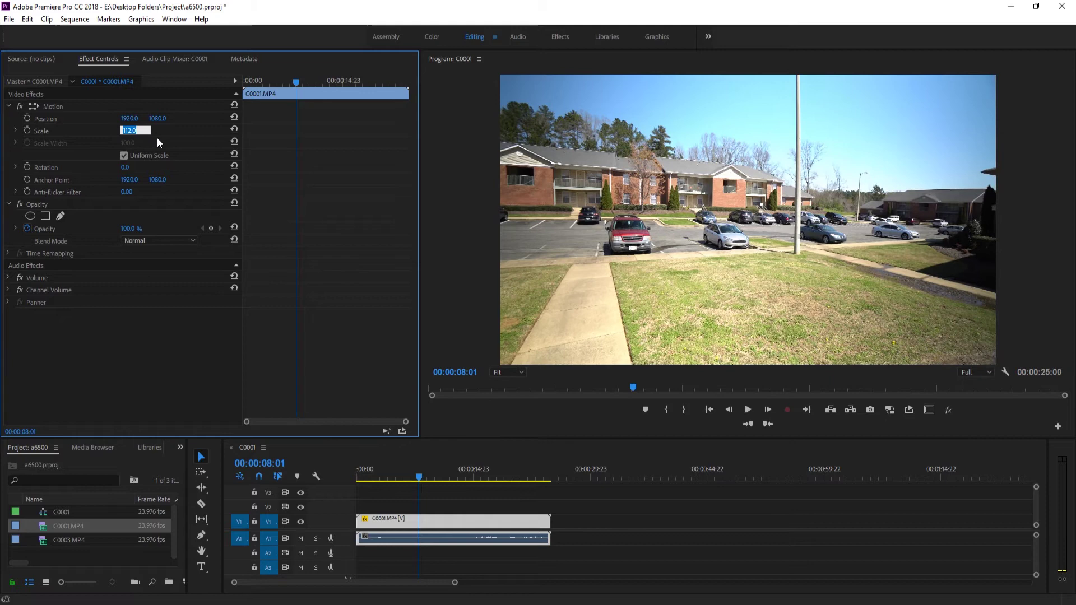
text(107)
key(Return)
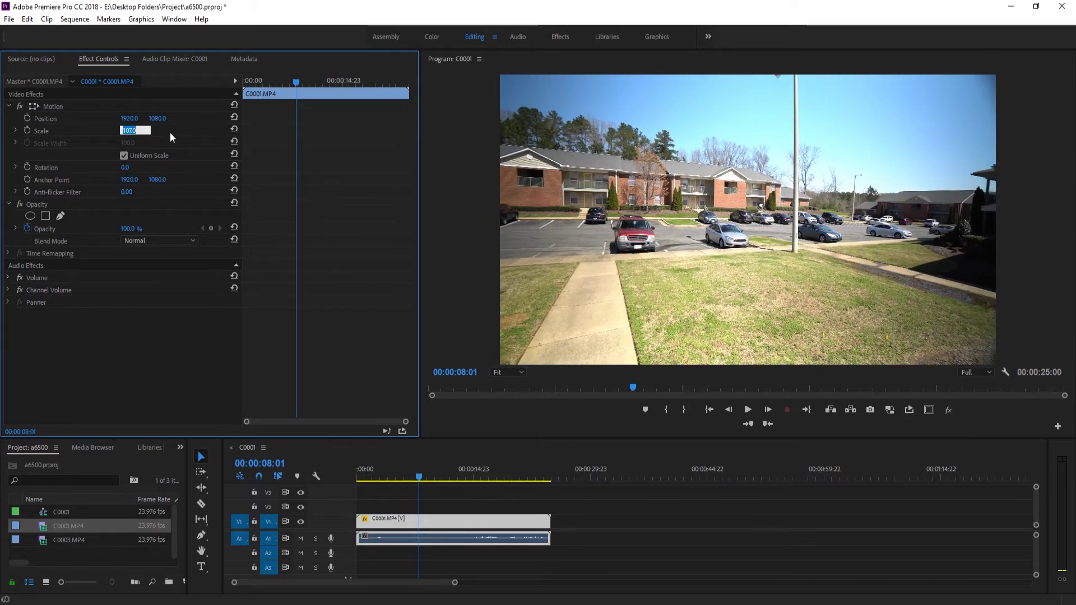
text(108)
key(Return)
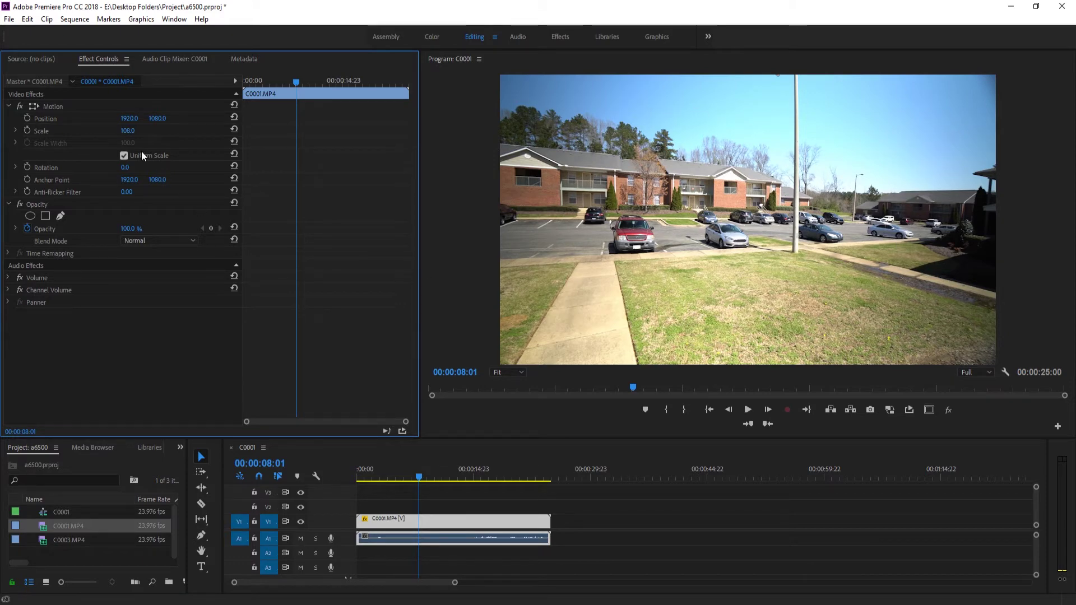
Step: Try Scale 102 and 104, then nudge it up to settle on 107
click(128, 130)
text(102)
key(Return)
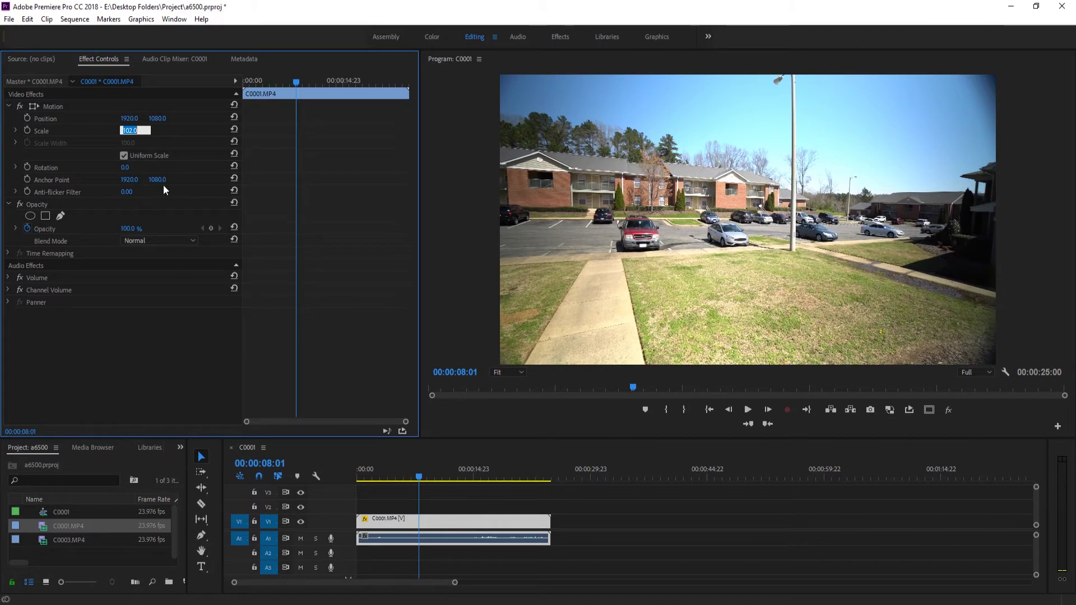
text(104)
key(Return)
key(Up)
key(Up)
key(Up)
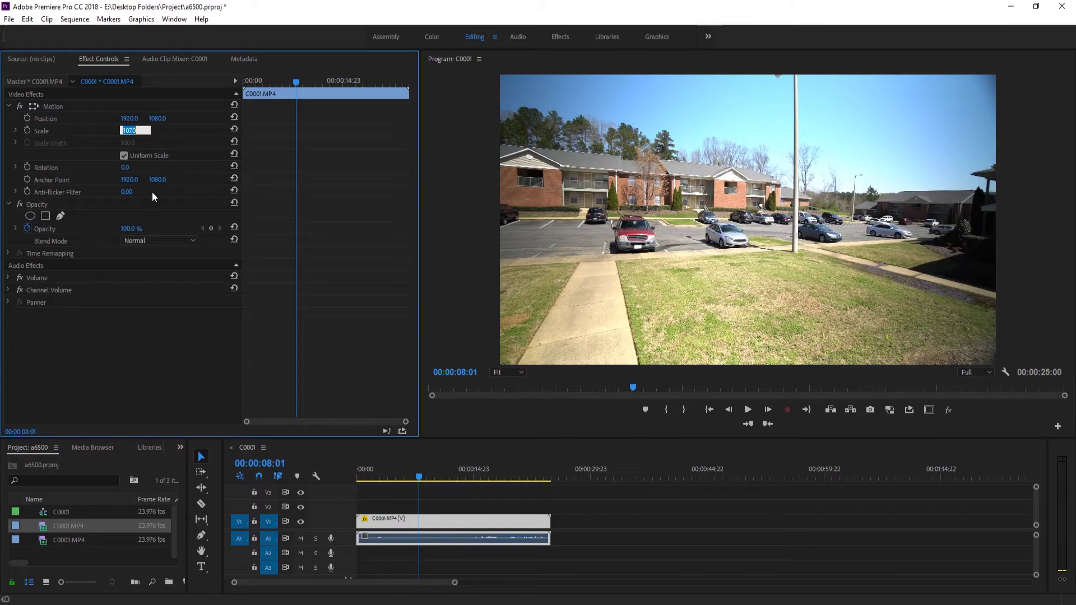
click(183, 136)
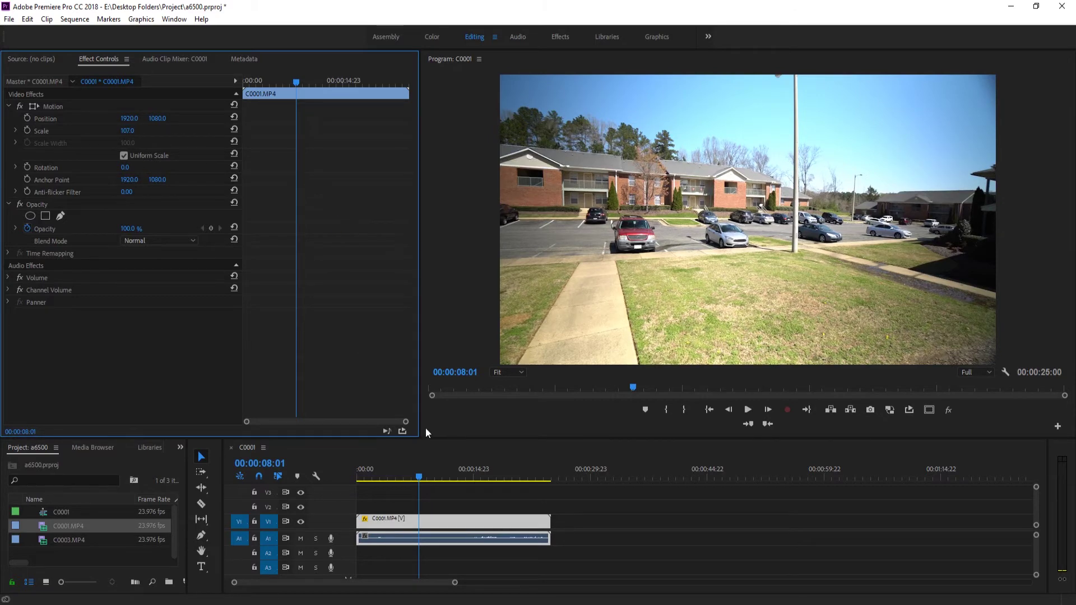
Step: Switch to the Color workspace and expand the Lumetri Vignette settings
drag(440, 474, 473, 475)
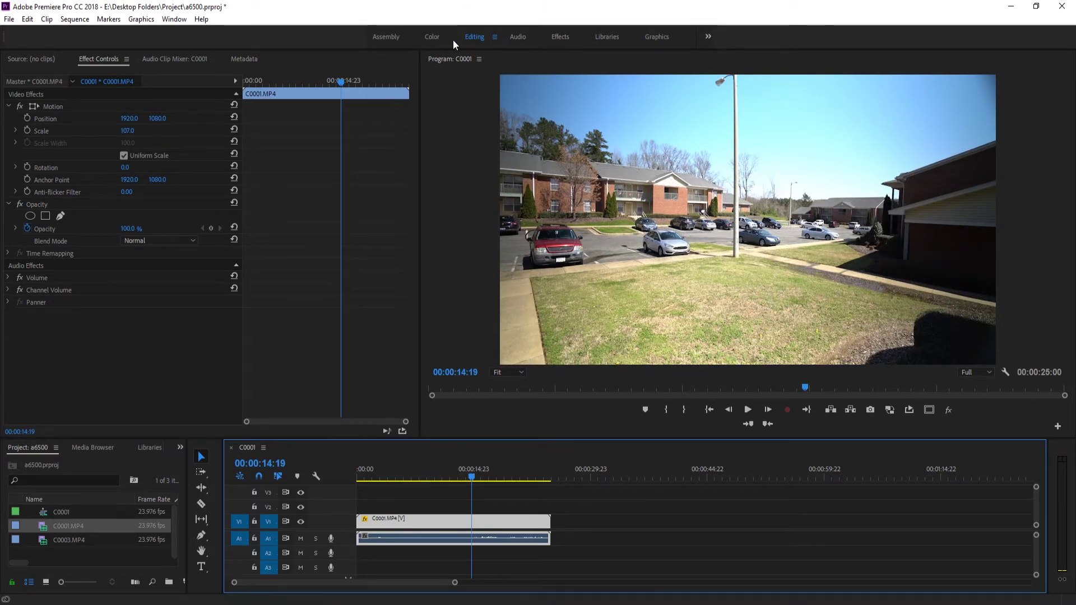
click(435, 39)
scroll(891, 392, down, 2)
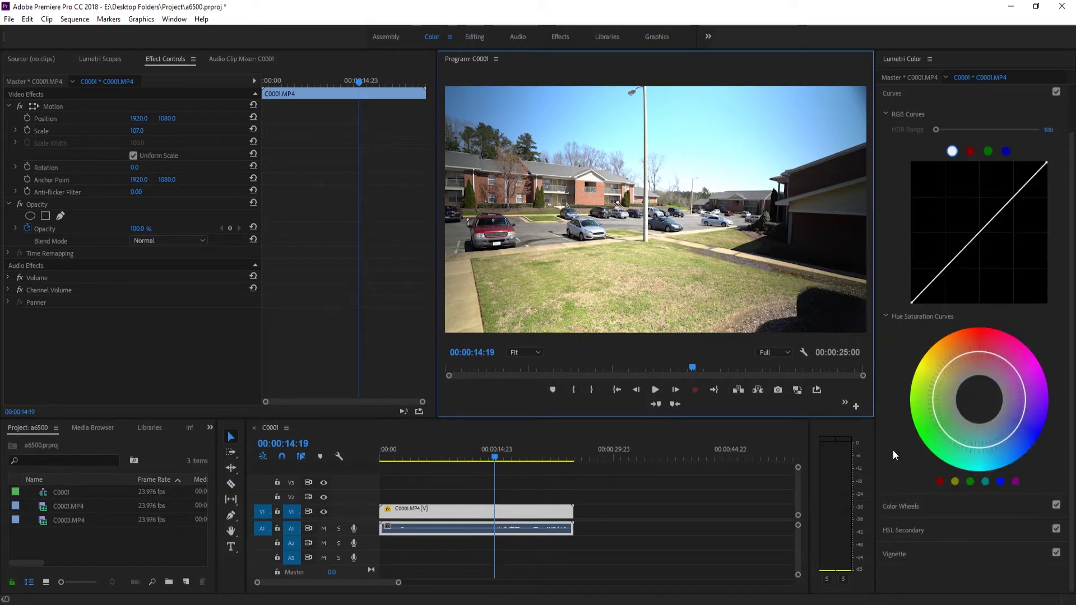
click(896, 558)
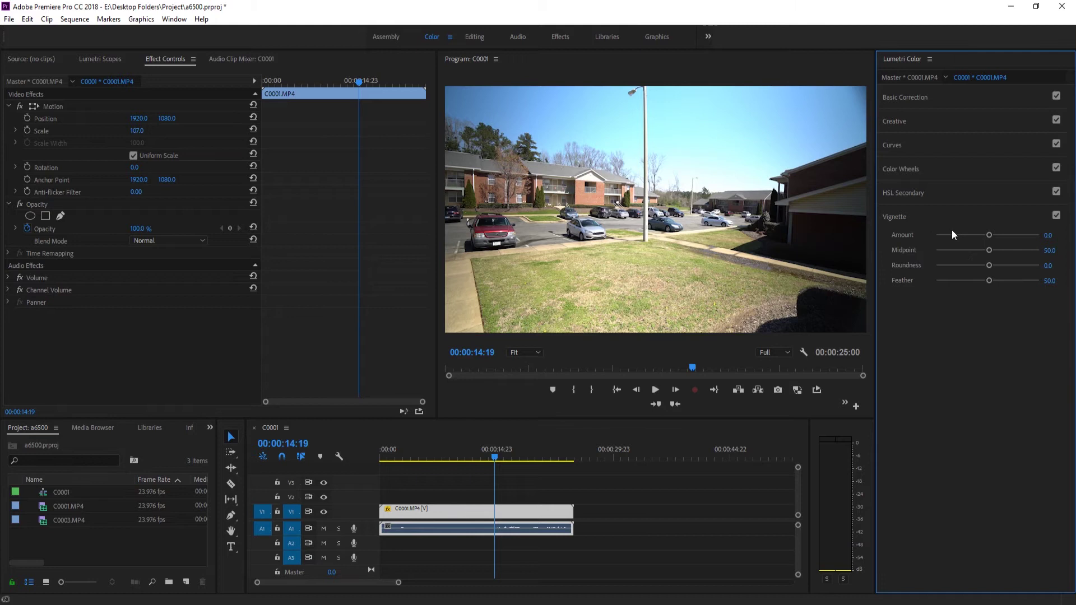
Step: Set the vignette Amount to about +1.1 after testing a strong negative value
mouse_move(989, 235)
mouse_down()
mouse_move(909, 234)
mouse_move(977, 253)
mouse_move(920, 236)
mouse_move(1012, 248)
mouse_move(990, 252)
mouse_up()
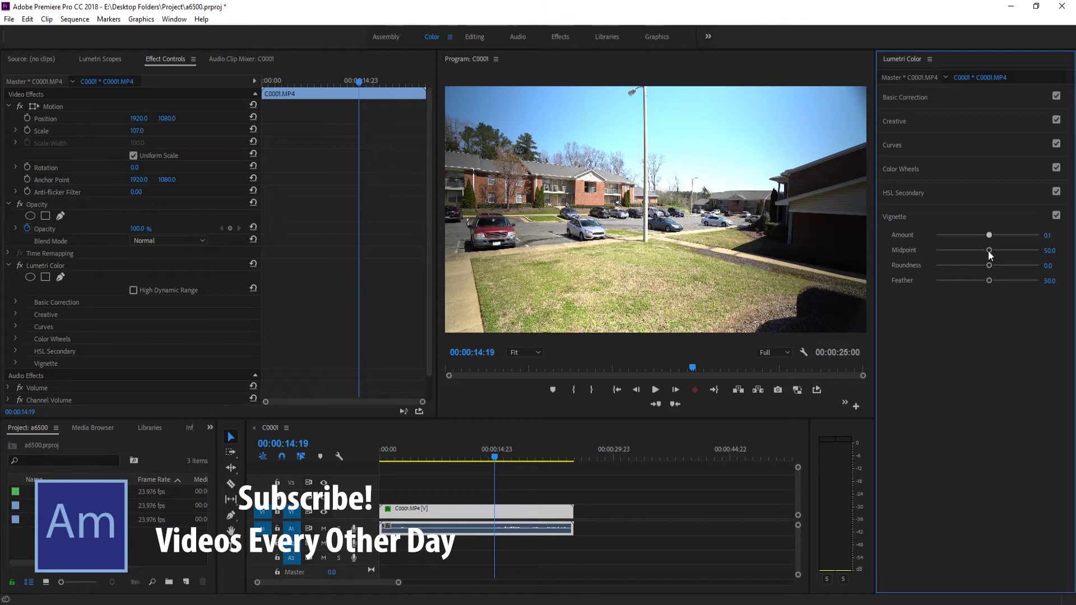
drag(996, 250, 1003, 250)
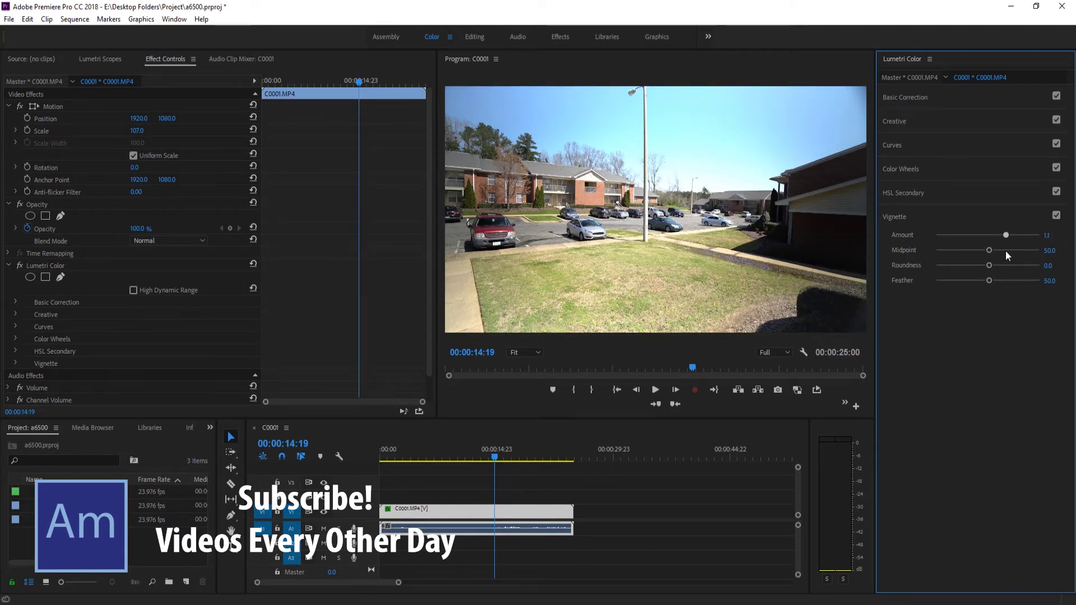
drag(517, 452, 459, 458)
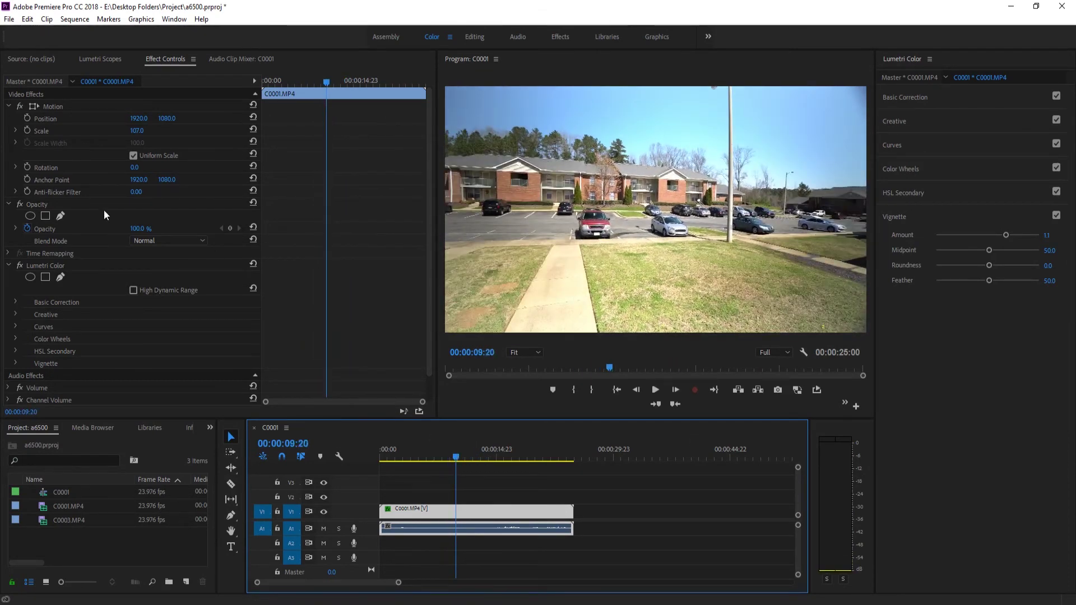
Step: Raise the clip's Scale to 110
click(138, 130)
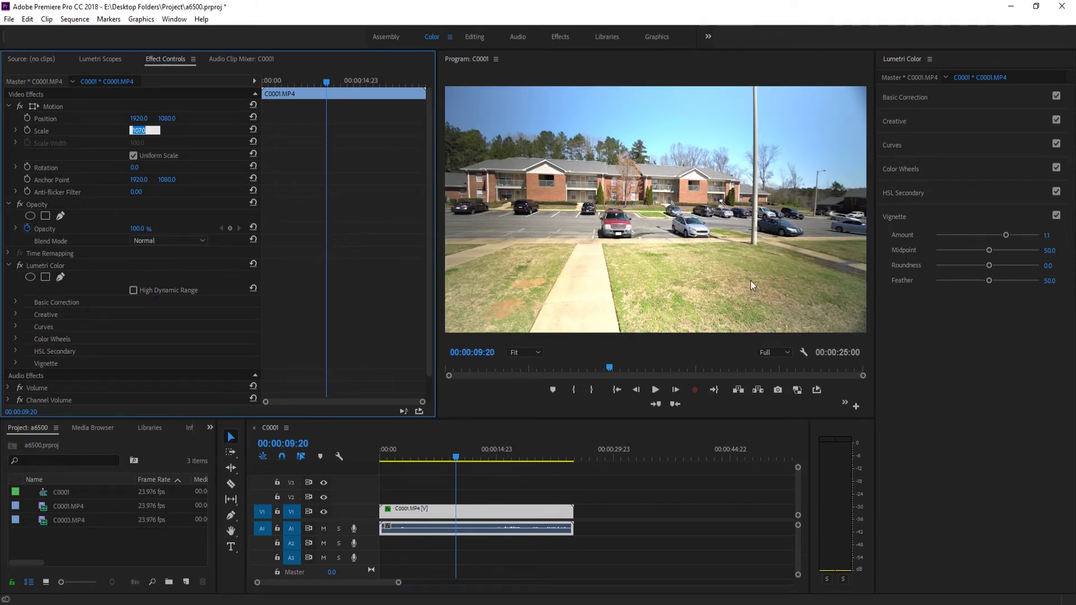
key(Up)
key(Up)
key(Up)
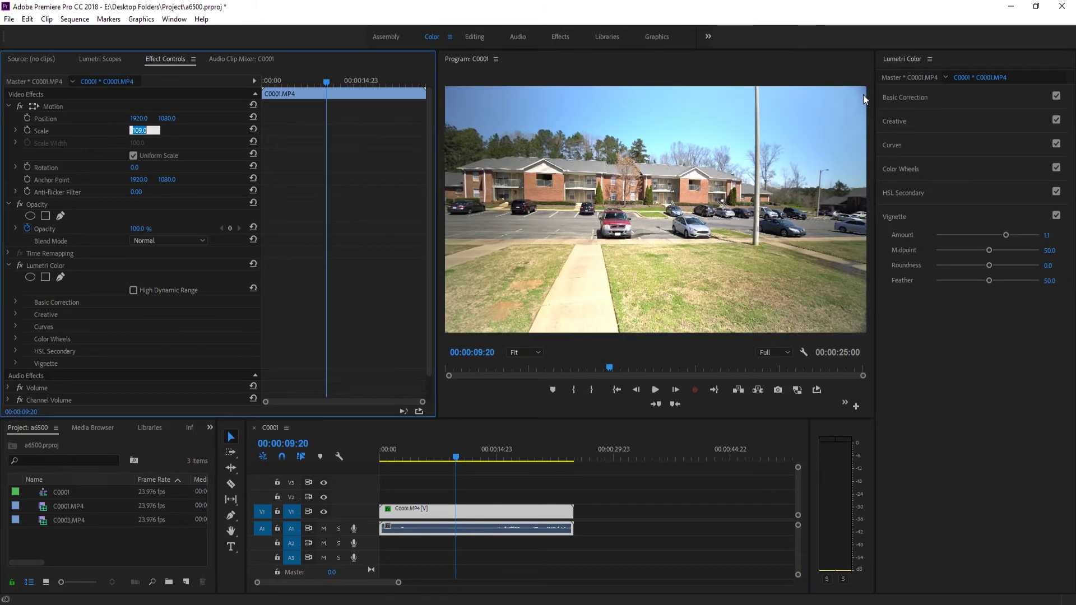
click(211, 137)
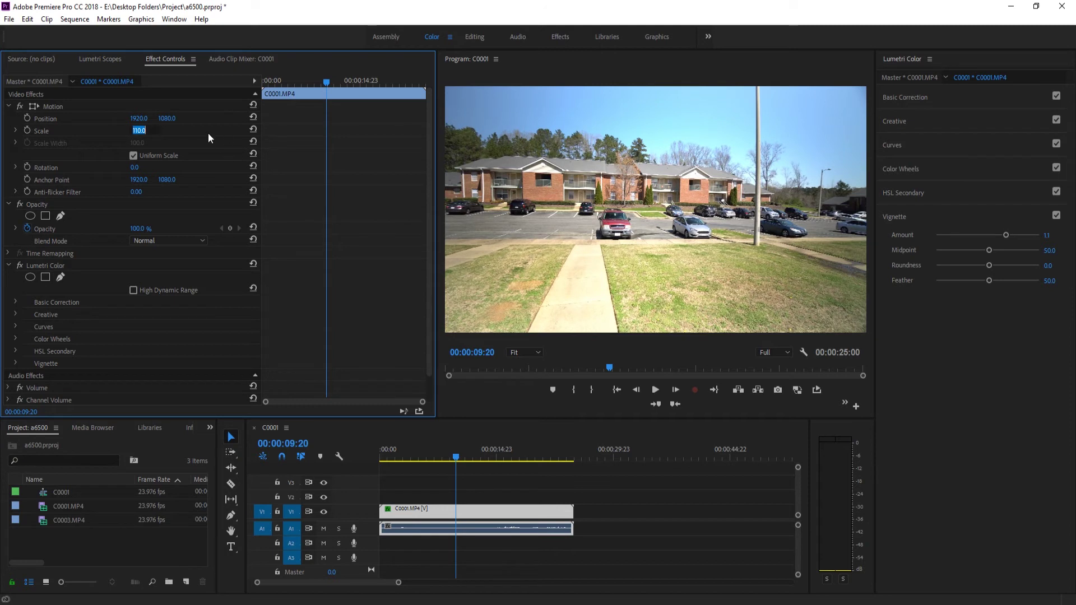
Step: Toggle the Lumetri vignette off and on to compare, leaving it enabled
click(1056, 215)
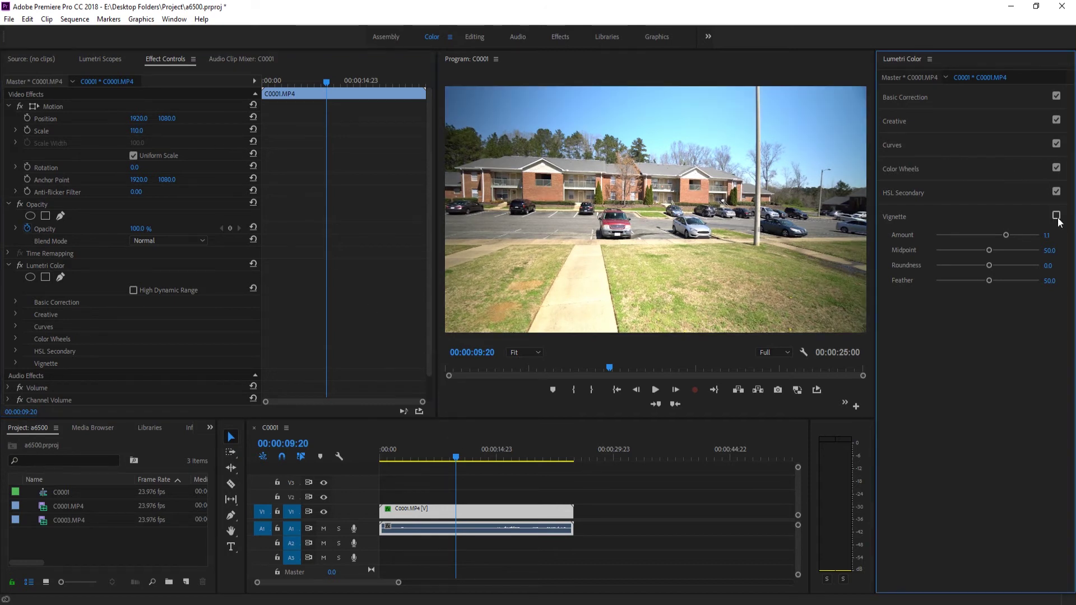
click(1056, 215)
click(1057, 216)
click(1057, 215)
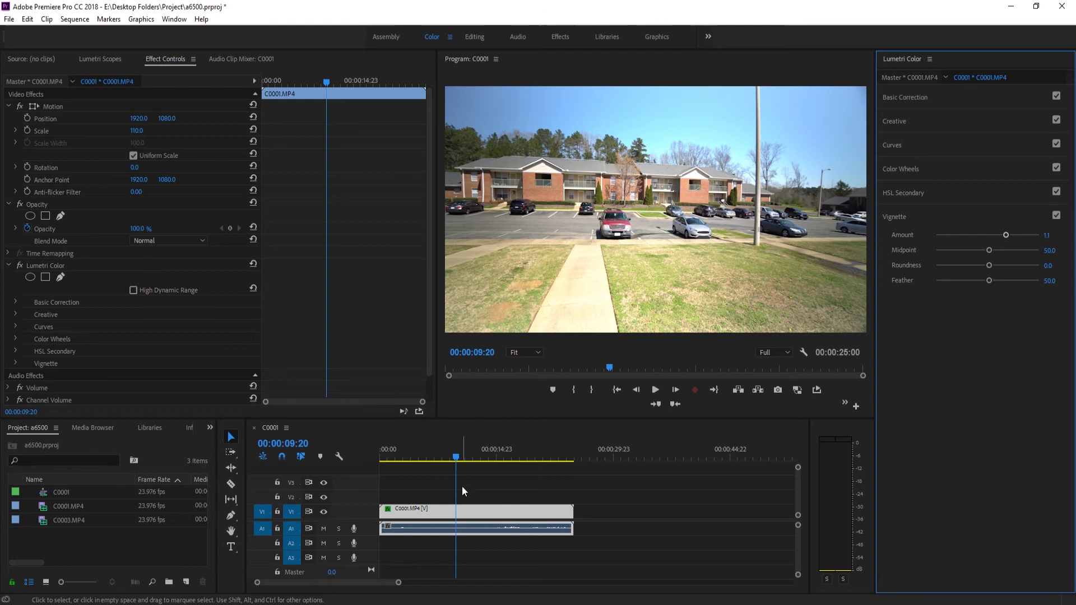
drag(455, 448, 382, 446)
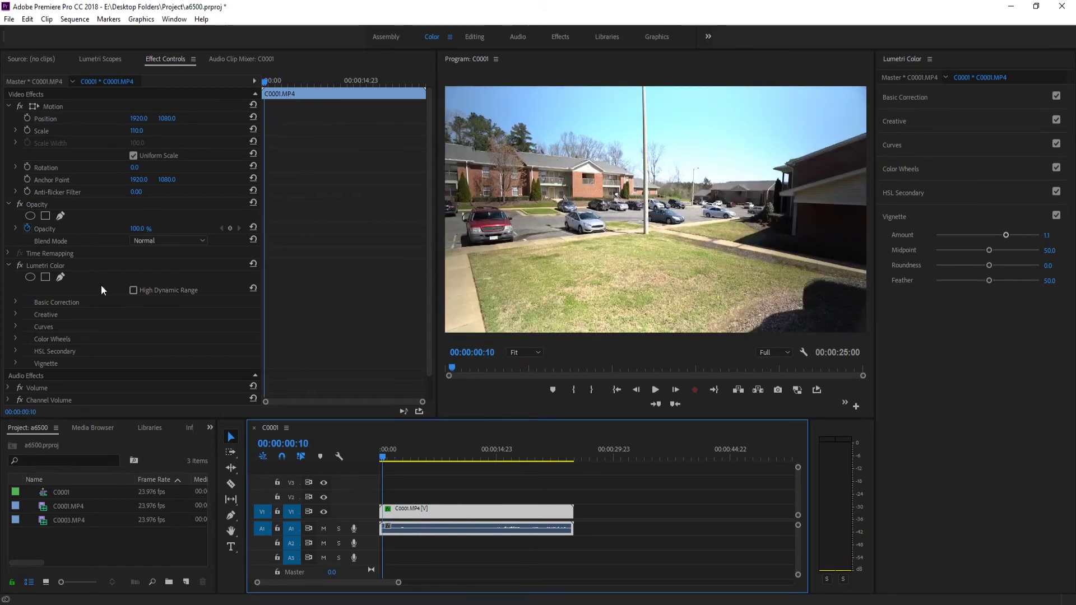
click(251, 131)
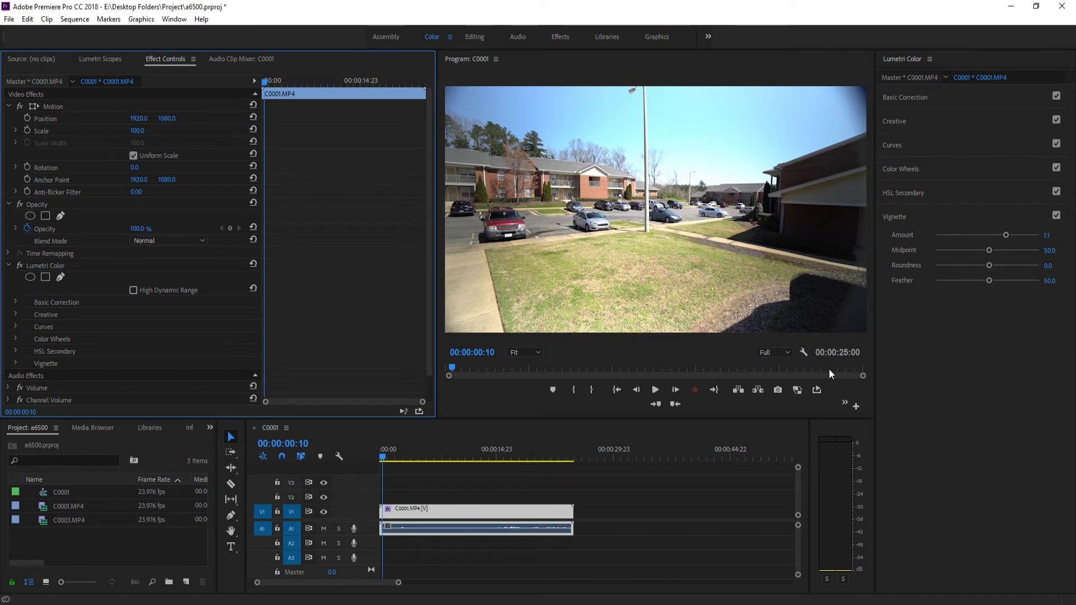
key(ctrl+z)
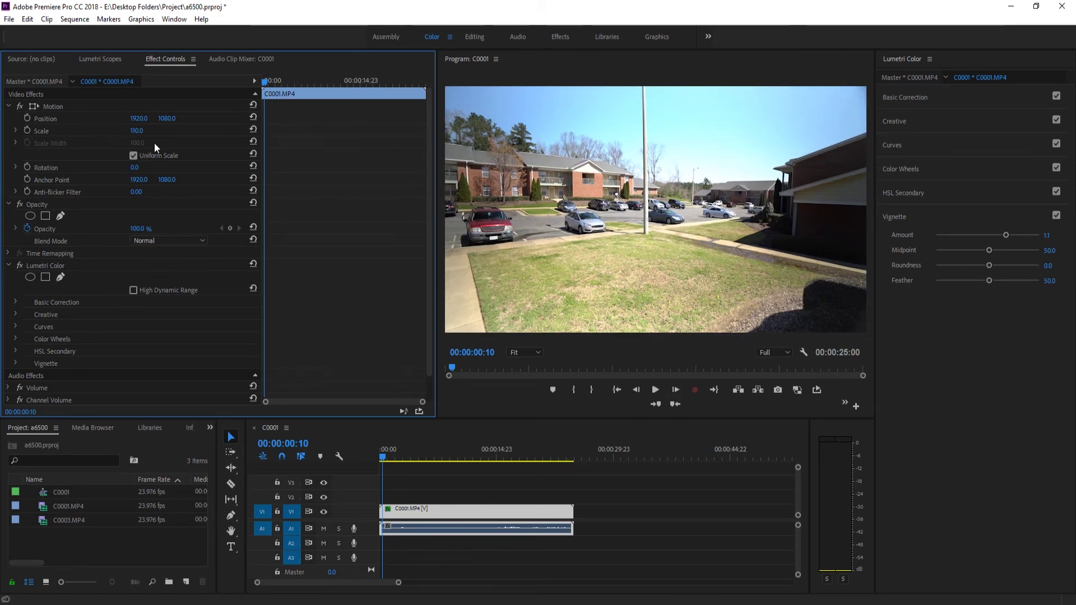
drag(413, 460, 478, 473)
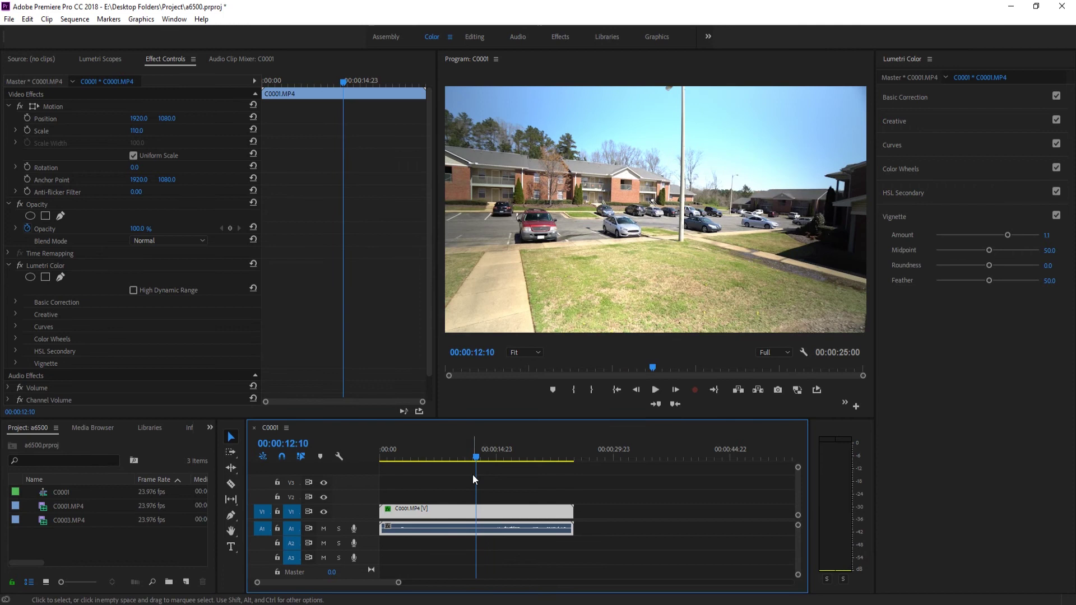